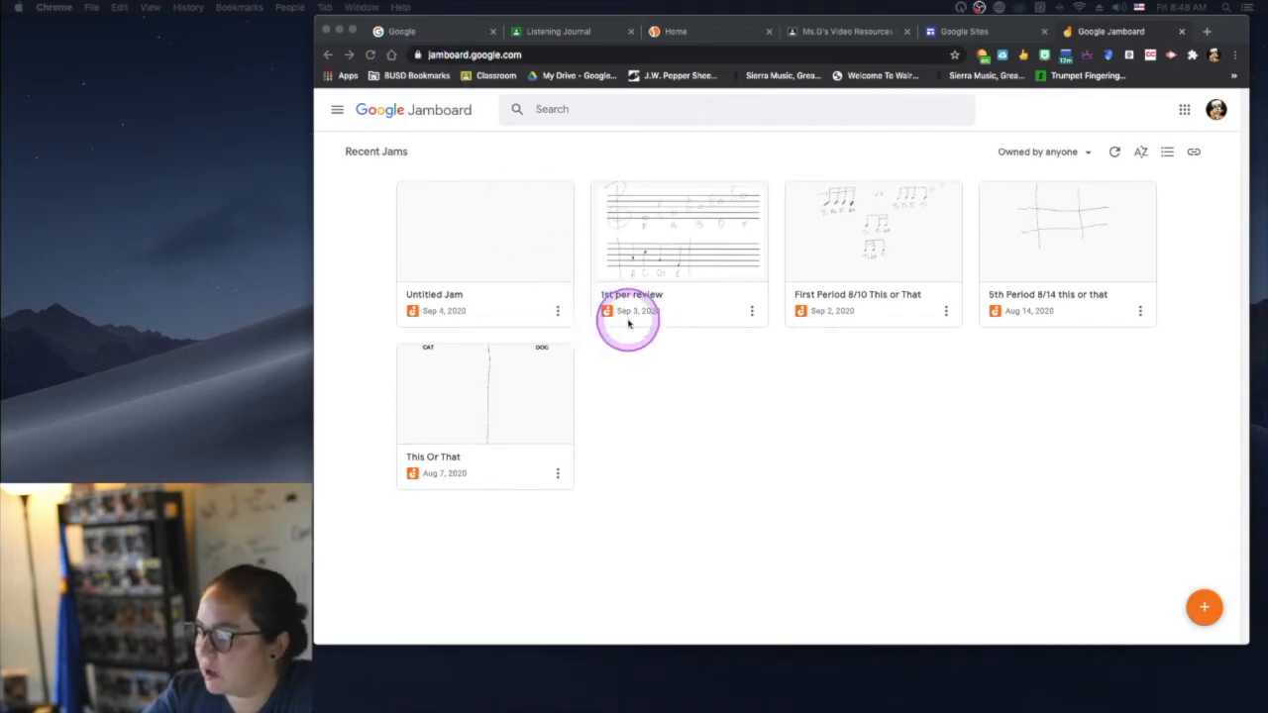
Open the Untitled Jam and sweep a laser pointer stroke across the lower part of its first frame.
{"action": "left_click", "coordinate": [1205, 608]}
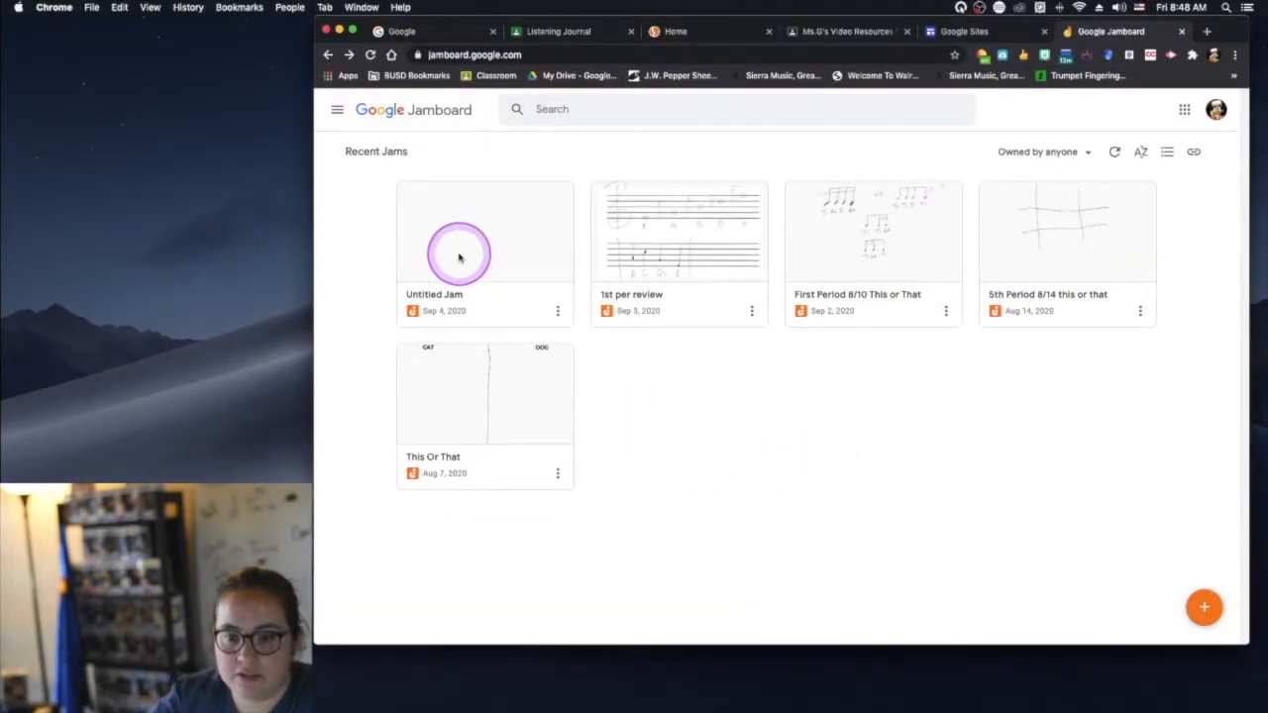
{"action": "left_click", "coordinate": [459, 258]}
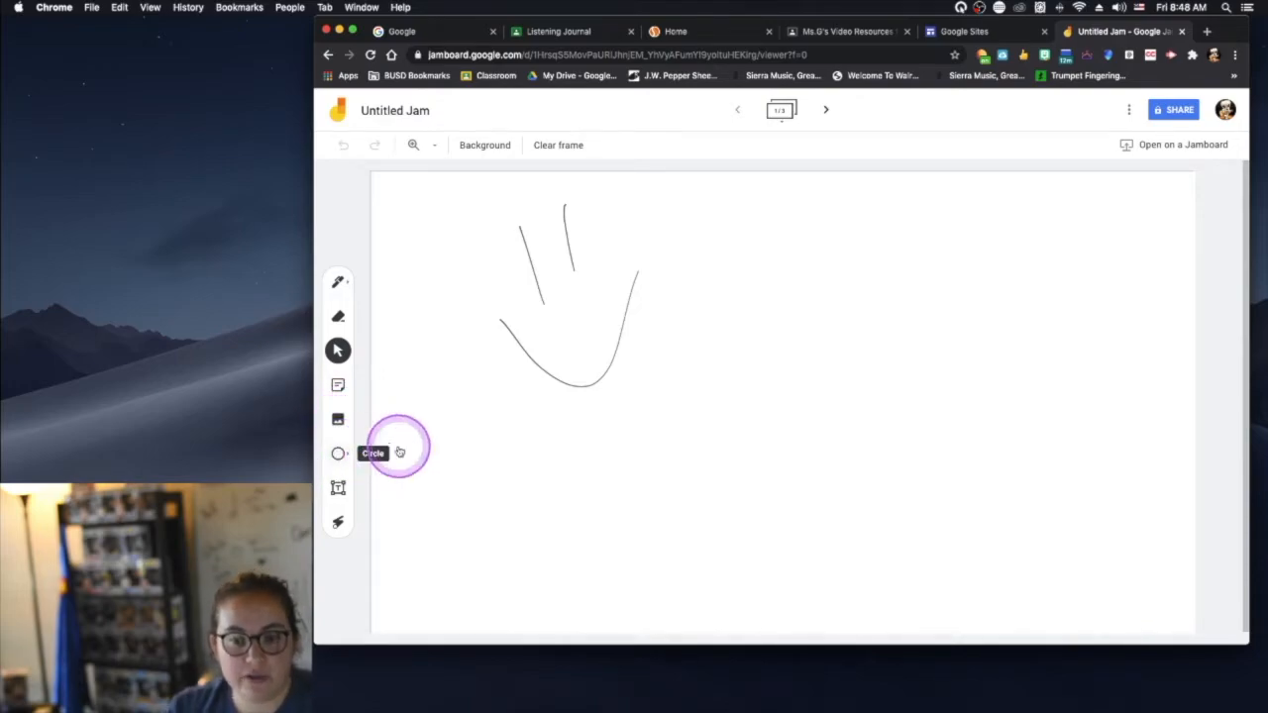
{"action": "left_click", "coordinate": [338, 522]}
{"action": "mouse_move", "coordinate": [689, 474]}
{"action": "left_mouse_down"}
{"action": "mouse_move", "coordinate": [821, 604]}
{"action": "mouse_move", "coordinate": [569, 366]}
{"action": "mouse_move", "coordinate": [578, 459]}
{"action": "mouse_move", "coordinate": [881, 485]}
{"action": "mouse_move", "coordinate": [747, 517]}
{"action": "mouse_move", "coordinate": [523, 501]}
{"action": "left_mouse_up"}
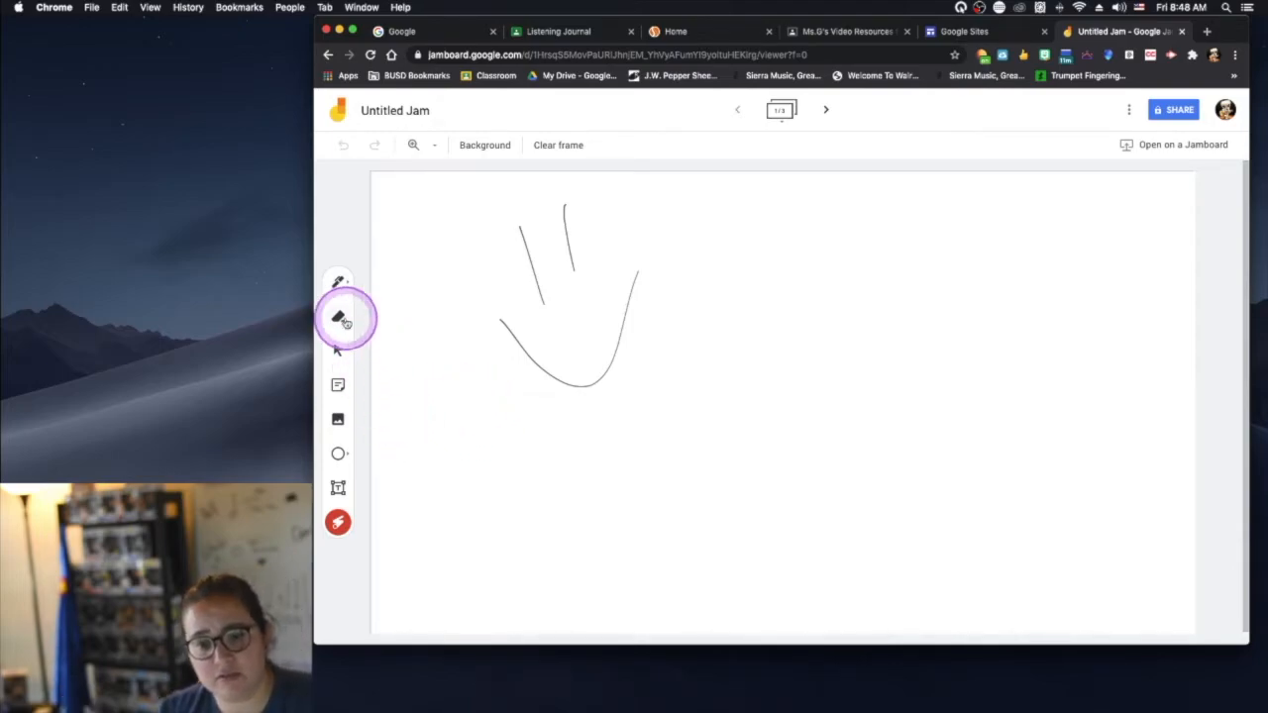
Draw two short vertical pen strokes and a long horizontal one on the first frame, and view the pen's styles and colours.
{"action": "left_click", "coordinate": [338, 282]}
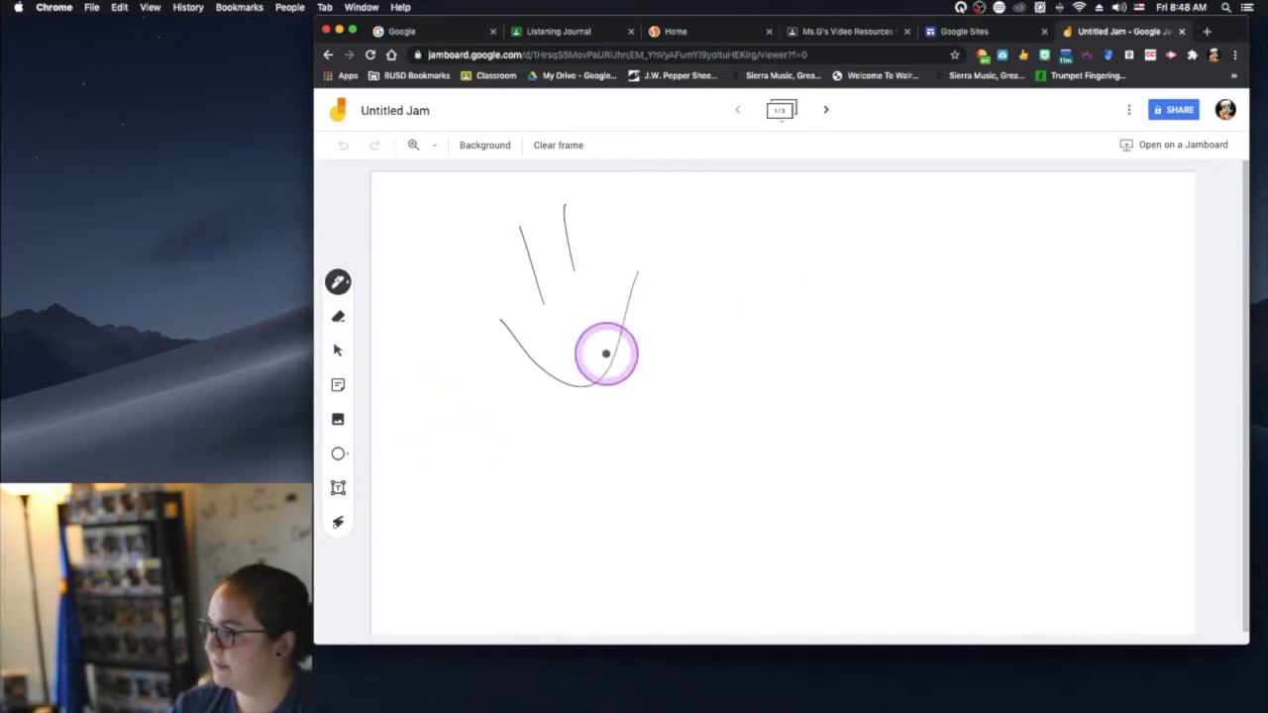
{"action": "left_click", "coordinate": [1045, 165]}
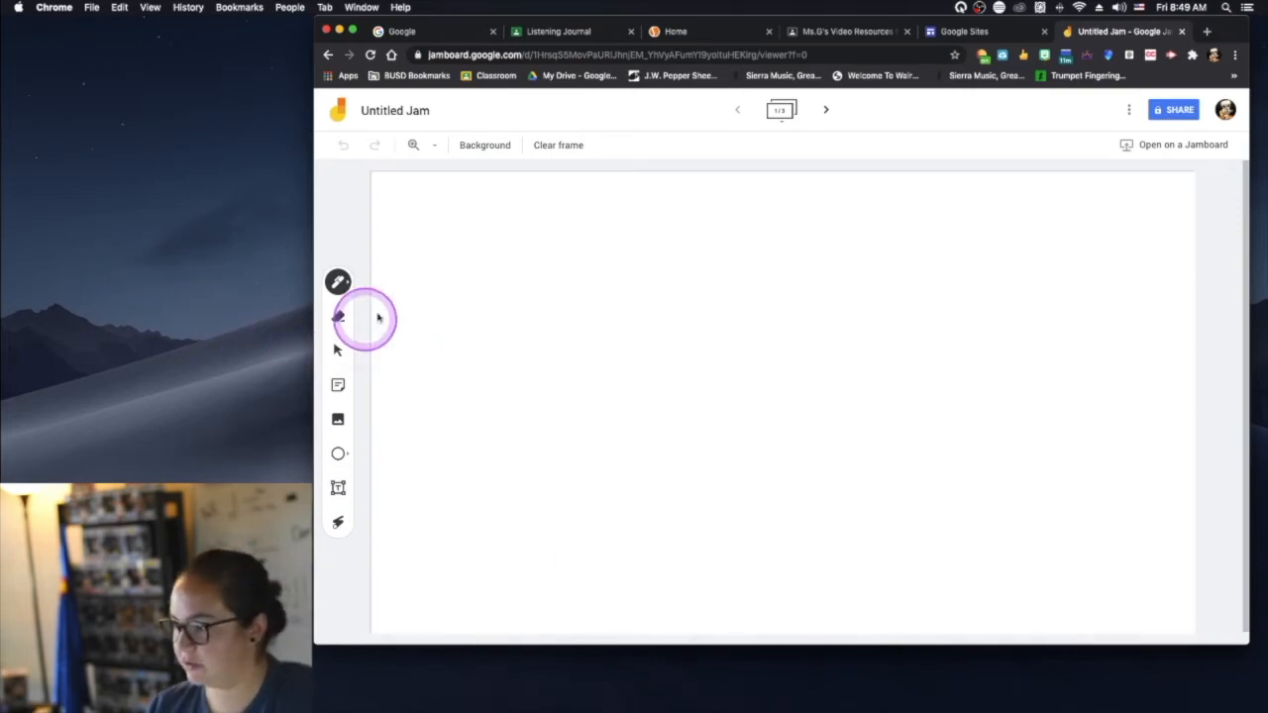
{"action": "left_click_drag", "start_coordinate": [568, 278], "coordinate": [573, 369]}
{"action": "left_click_drag", "start_coordinate": [633, 268], "coordinate": [640, 367]}
{"action": "mouse_move", "coordinate": [486, 384]}
{"action": "left_mouse_down"}
{"action": "mouse_move", "coordinate": [804, 430]}
{"action": "mouse_move", "coordinate": [827, 394]}
{"action": "left_mouse_up"}
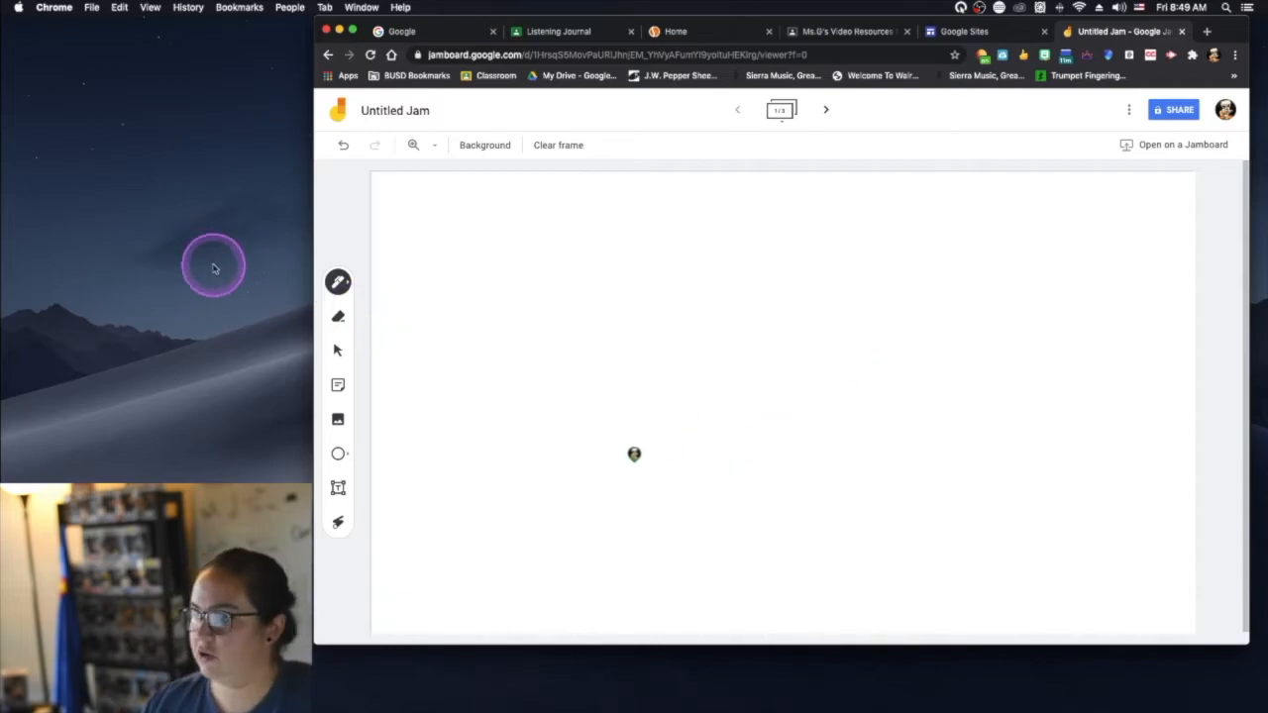
{"action": "left_click", "coordinate": [338, 284]}
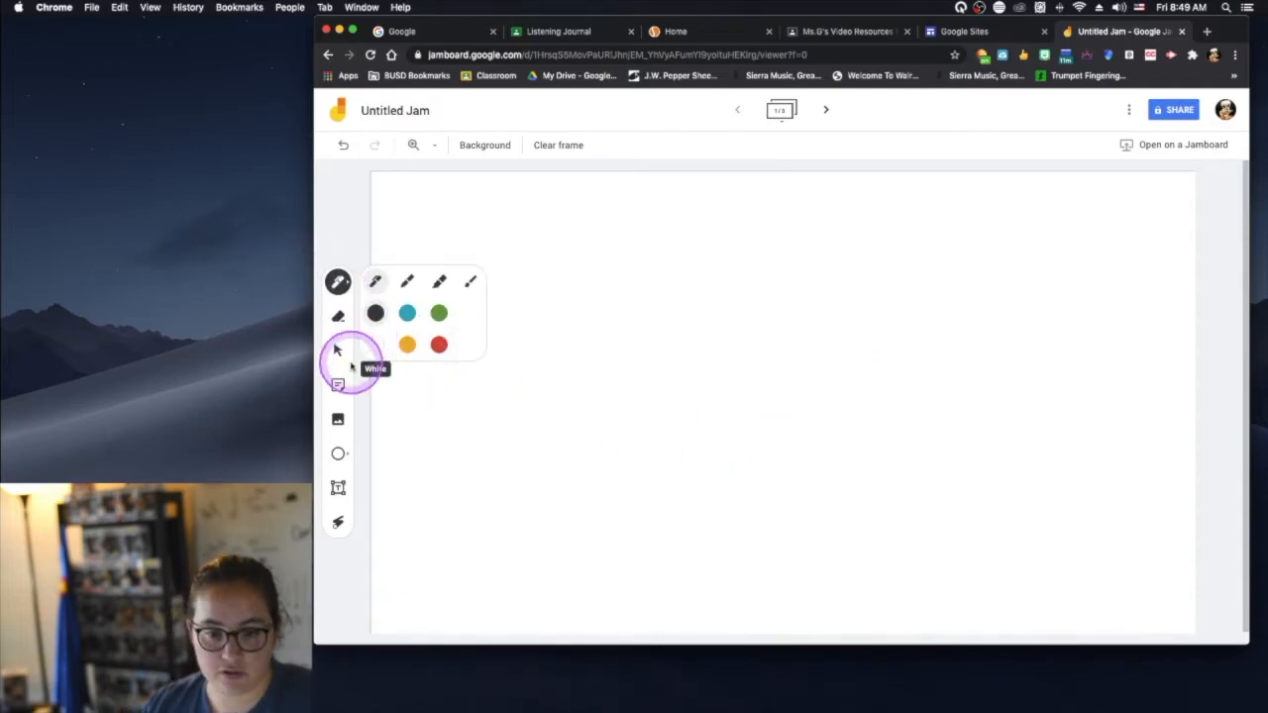
{"action": "left_click", "coordinate": [583, 403]}
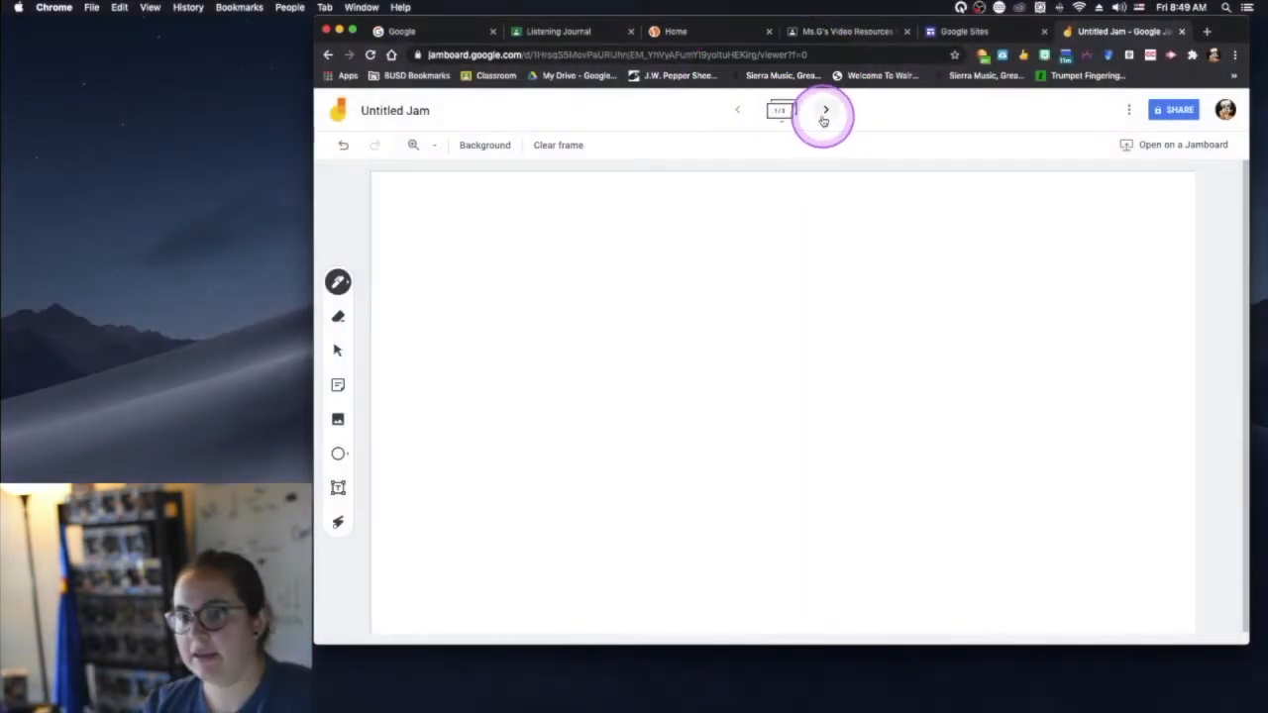
Go to the second frame, draw a small pen mark on the upper staff and delete the music staff image.
{"action": "left_click", "coordinate": [824, 113]}
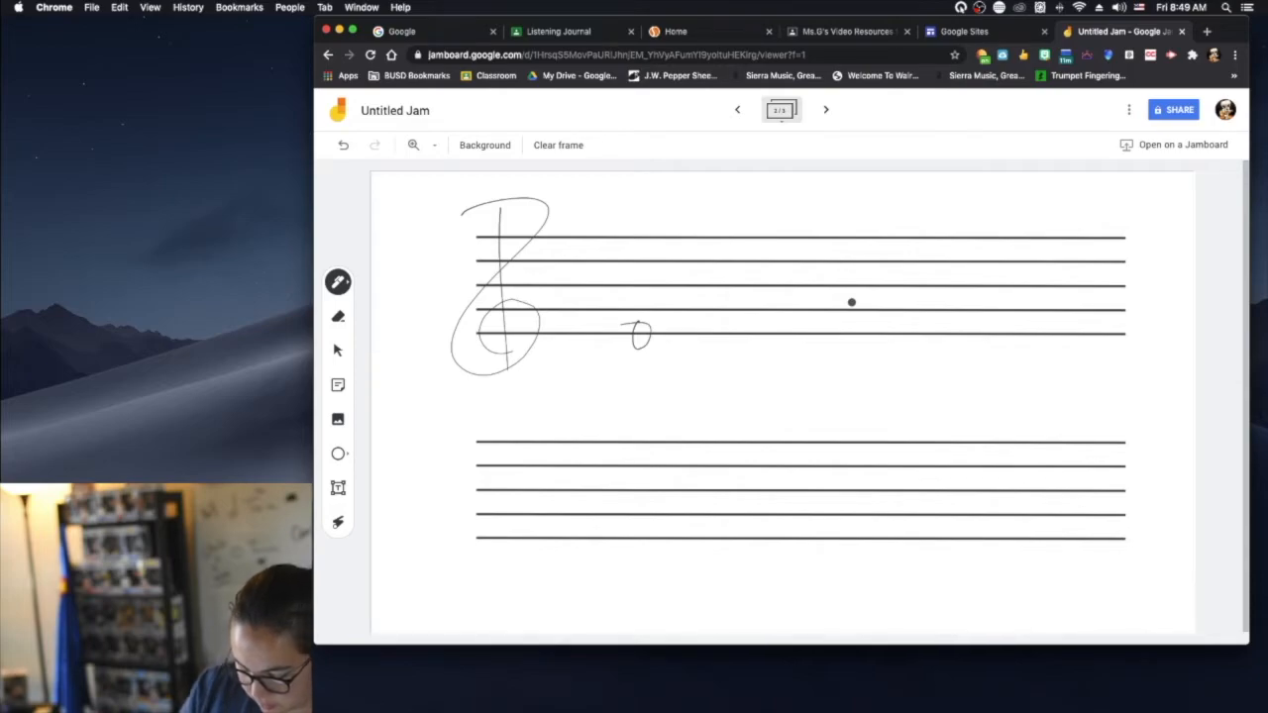
{"action": "left_click_drag", "start_coordinate": [828, 329], "coordinate": [821, 333]}
{"action": "left_click", "coordinate": [338, 350]}
{"action": "left_click", "coordinate": [765, 295]}
{"action": "key", "text": "Delete"}
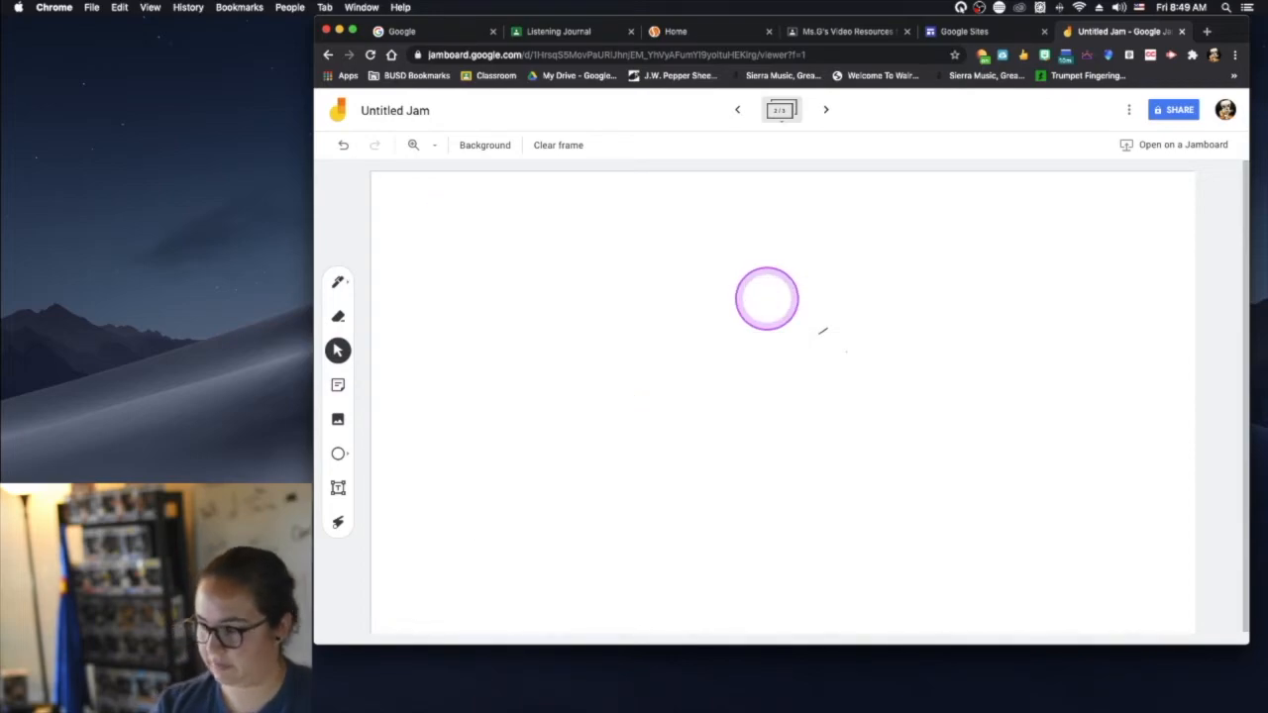
Insert the blank music staff image on the second frame, move it toward the upper-left corner and enlarge it to nearly fill the frame.
{"action": "left_click", "coordinate": [339, 419]}
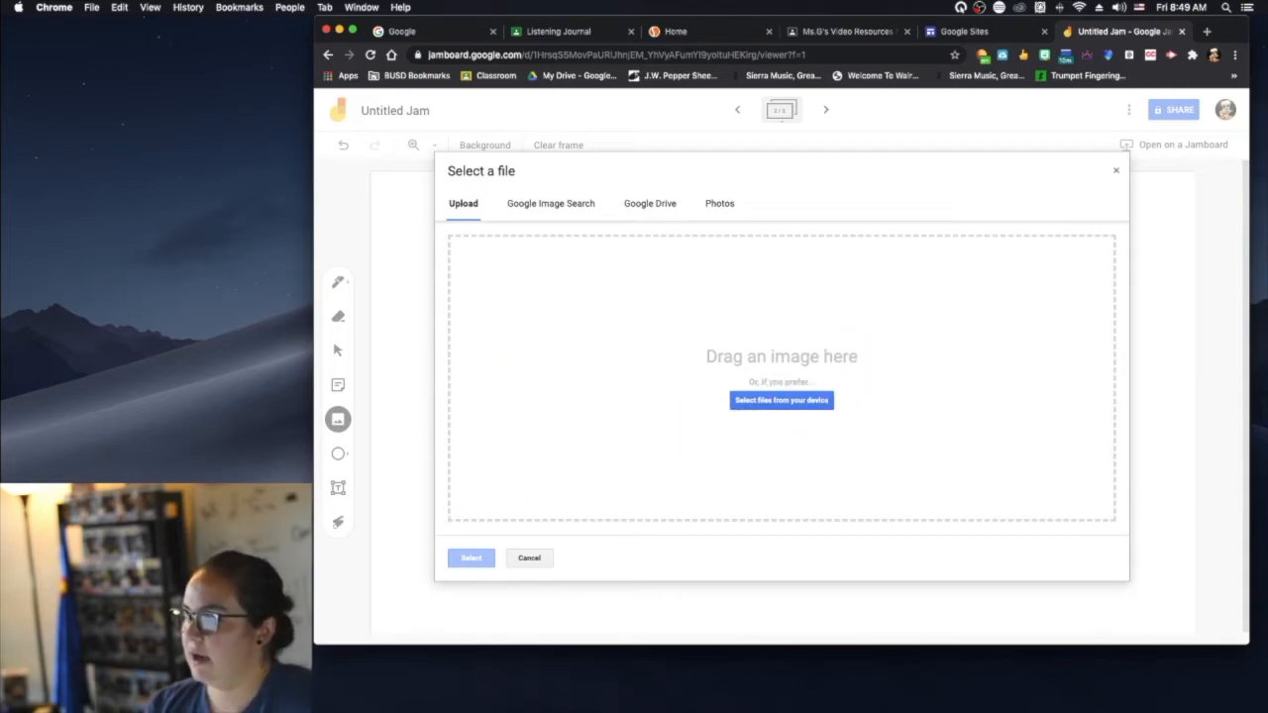
{"action": "left_click_drag", "start_coordinate": [436, 387], "coordinate": [594, 389]}
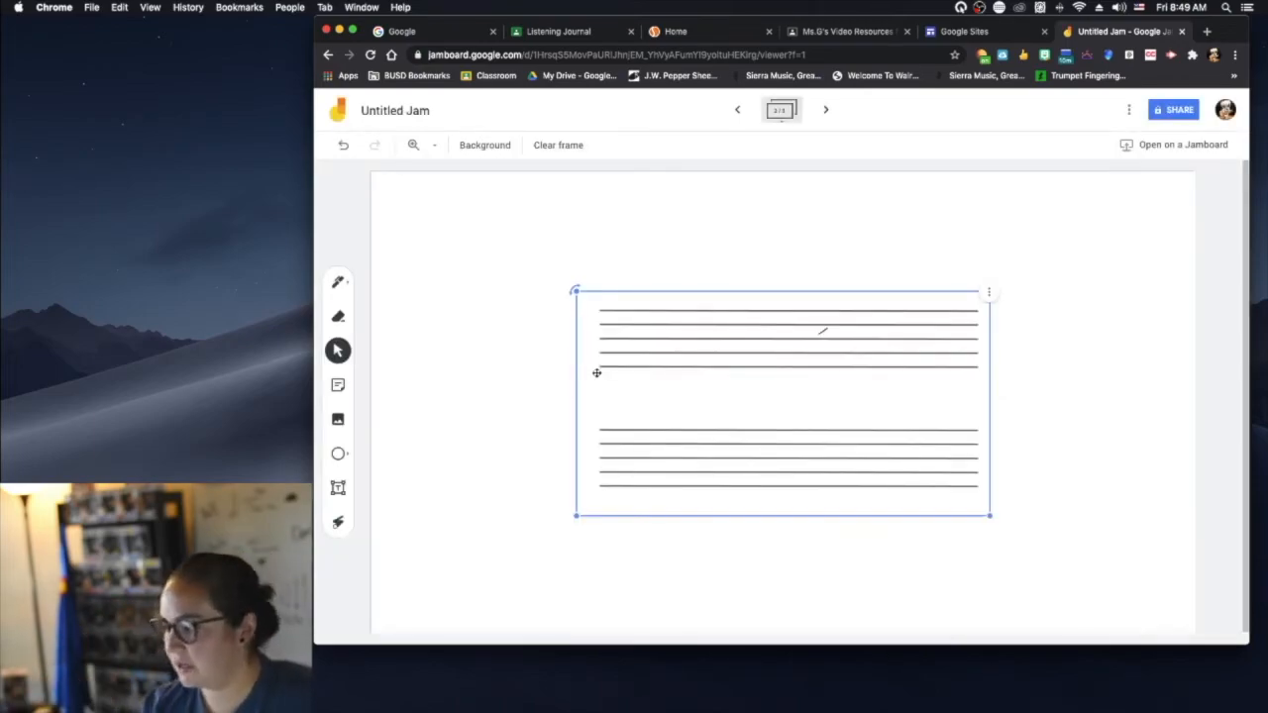
{"action": "left_click_drag", "start_coordinate": [717, 363], "coordinate": [541, 268]}
{"action": "left_click_drag", "start_coordinate": [821, 421], "coordinate": [1185, 620]}
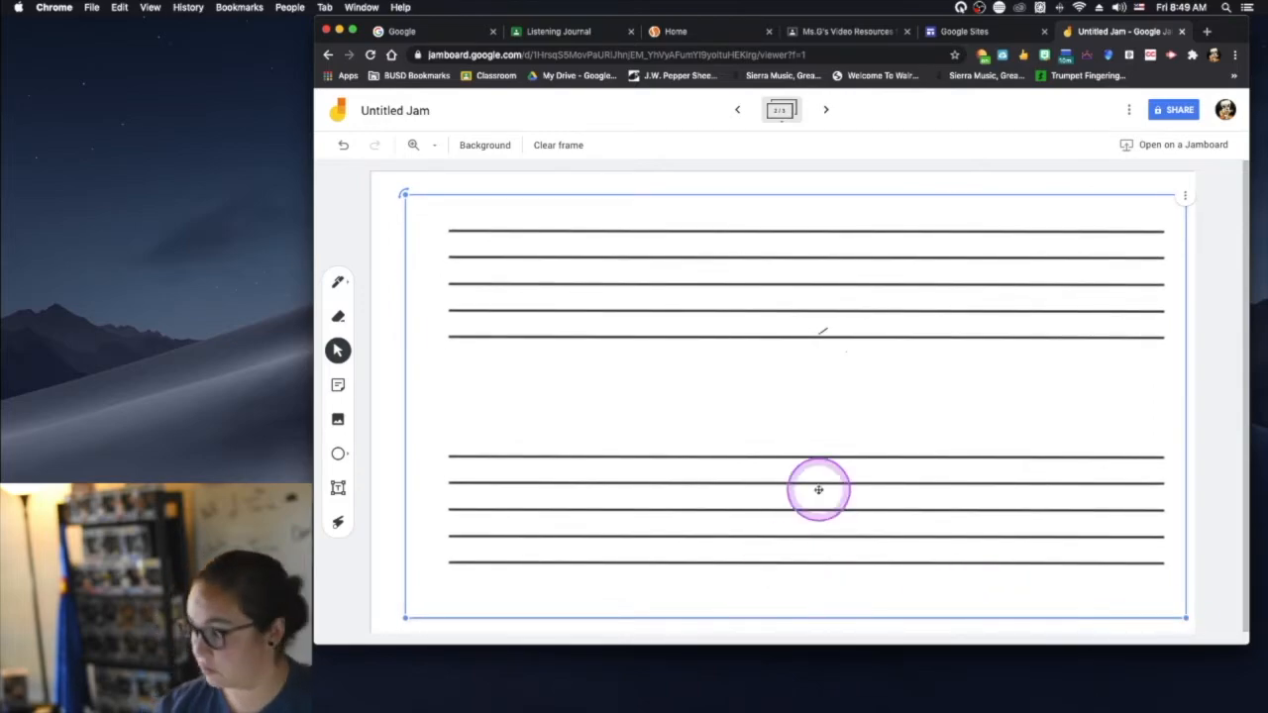
{"action": "left_click", "coordinate": [391, 403]}
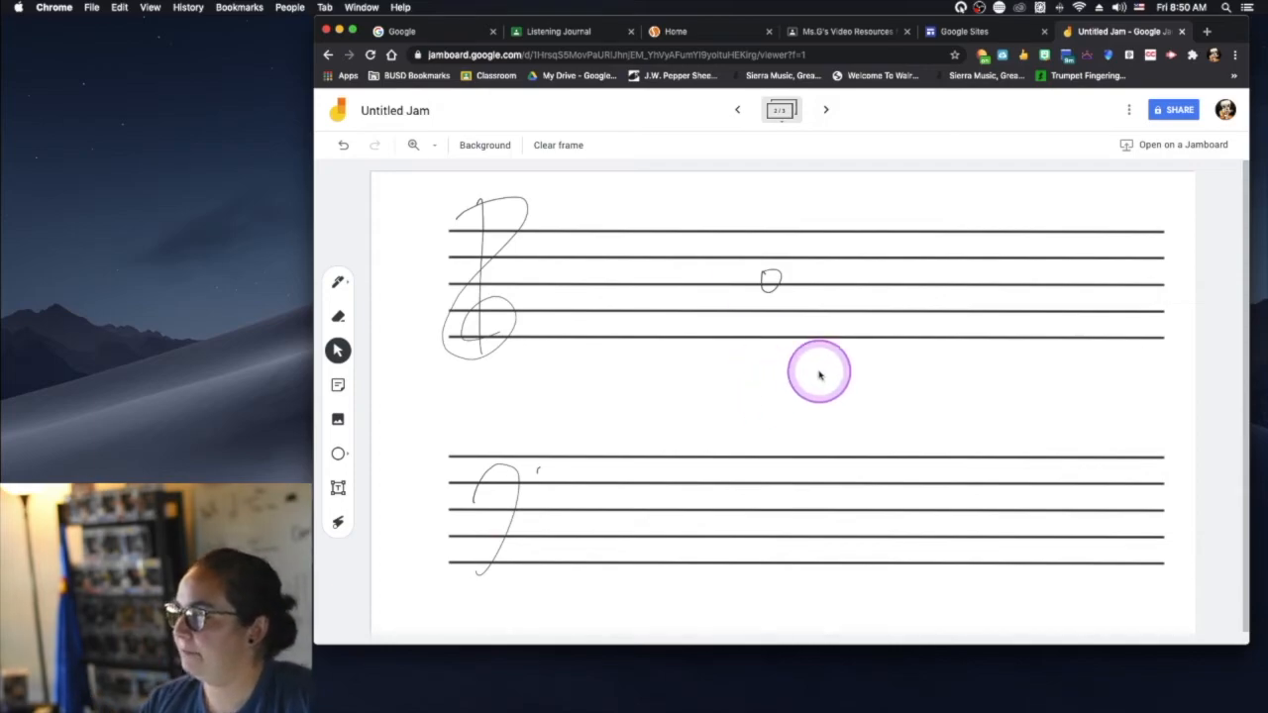
Page back to the first frame and forward to the third, and look over the additional actions available for the jam.
{"action": "left_click", "coordinate": [765, 411]}
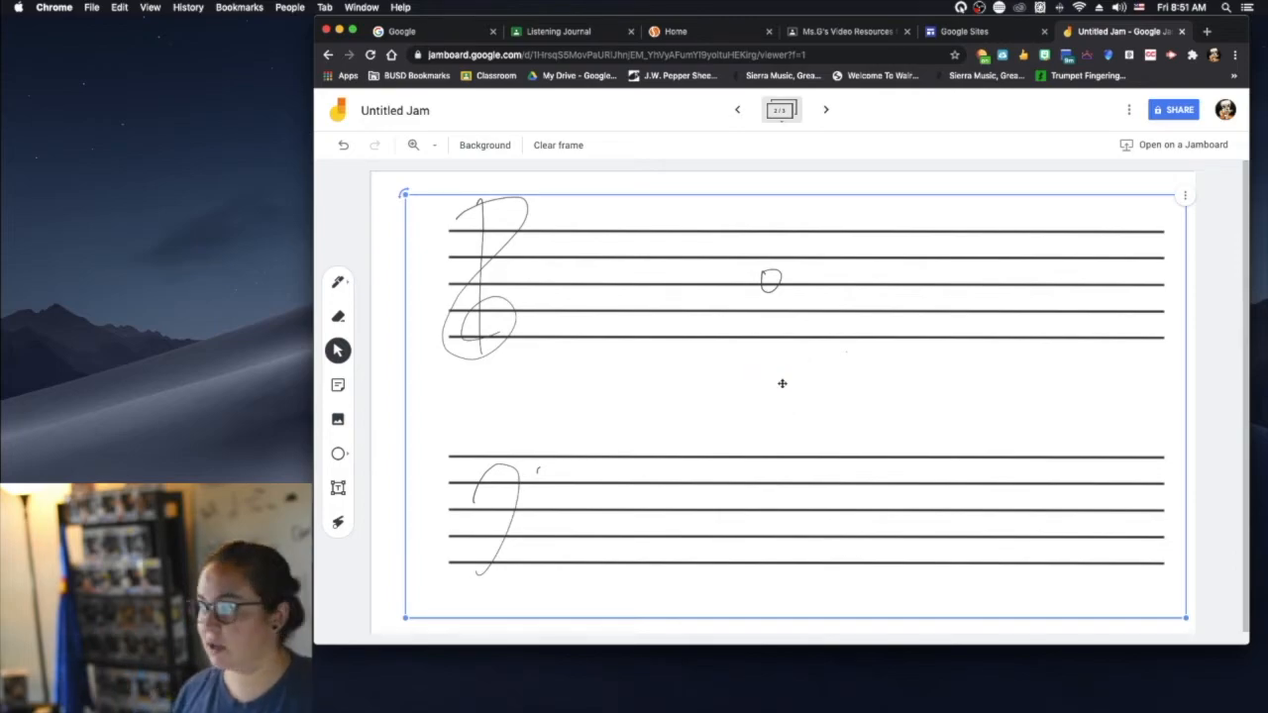
{"action": "left_click", "coordinate": [742, 112]}
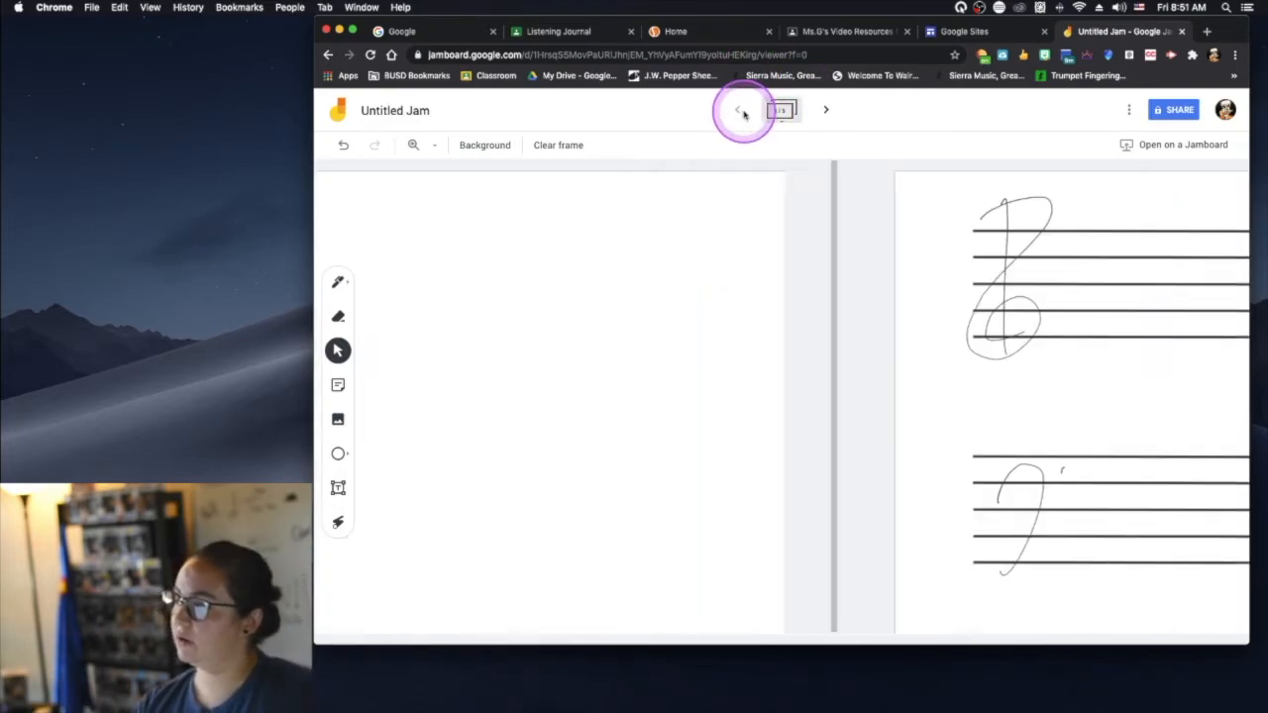
{"action": "left_click", "coordinate": [825, 109]}
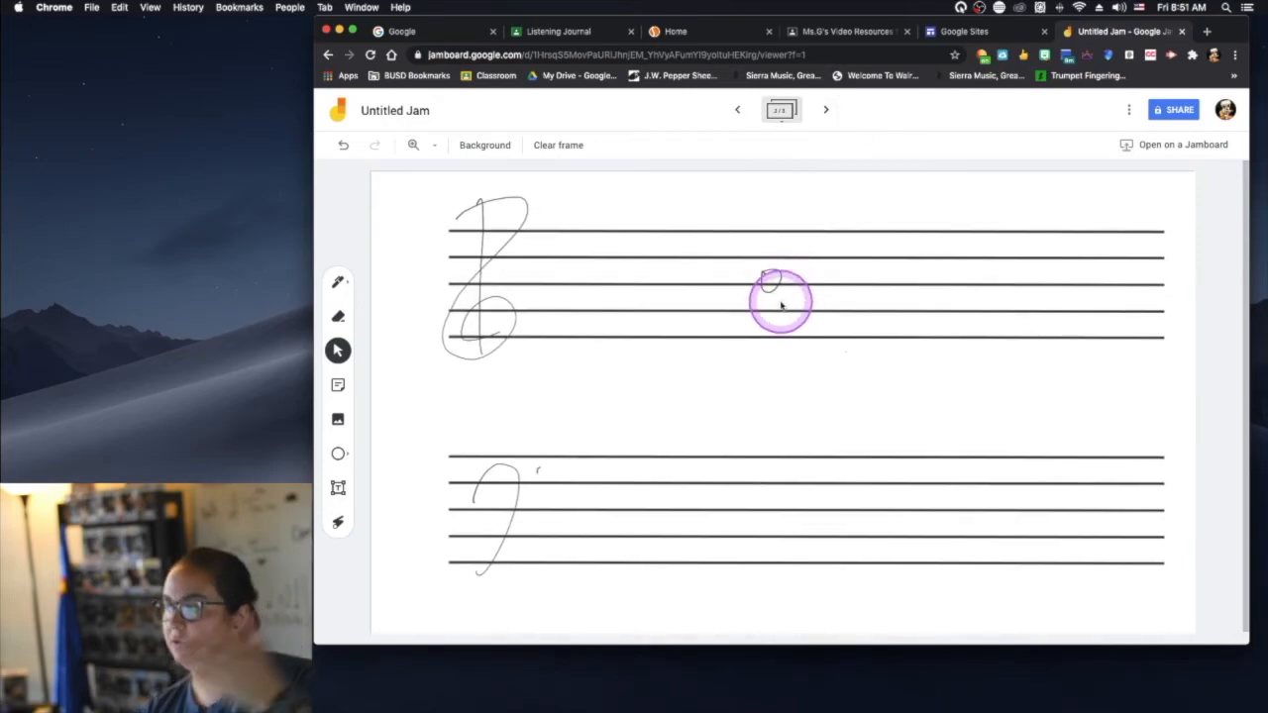
{"action": "left_click", "coordinate": [826, 109]}
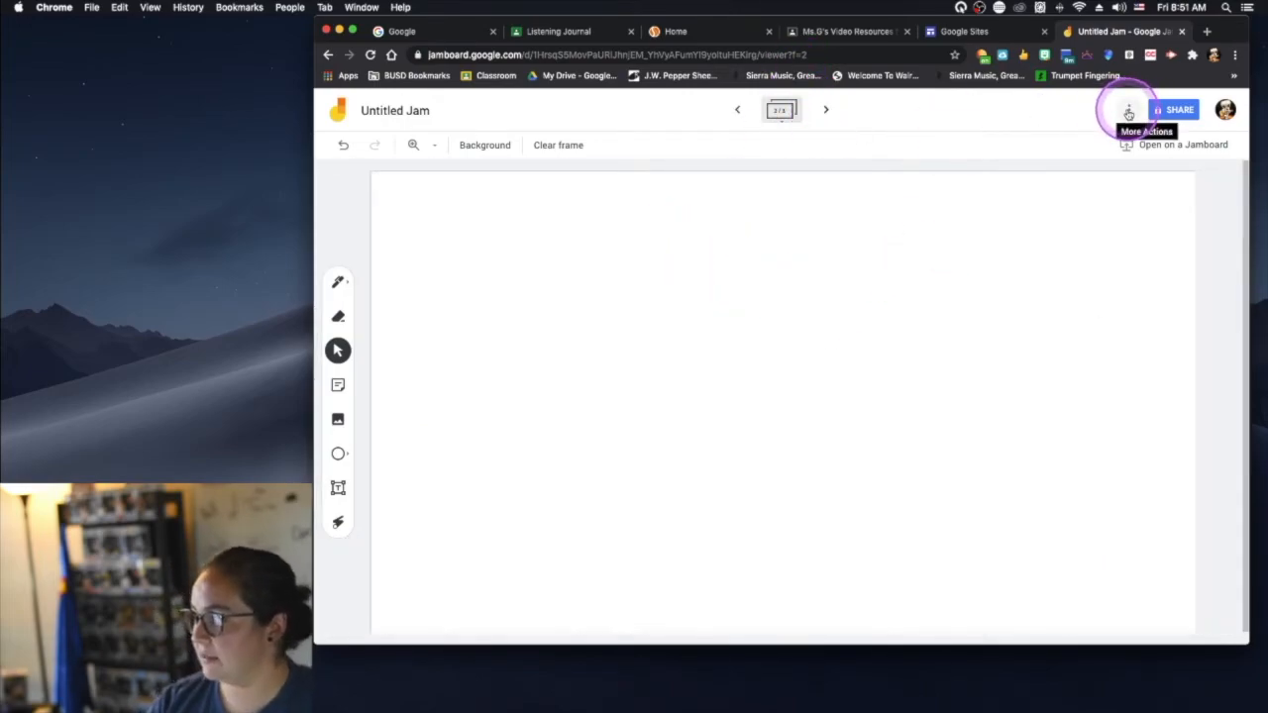
{"action": "left_click", "coordinate": [1128, 112]}
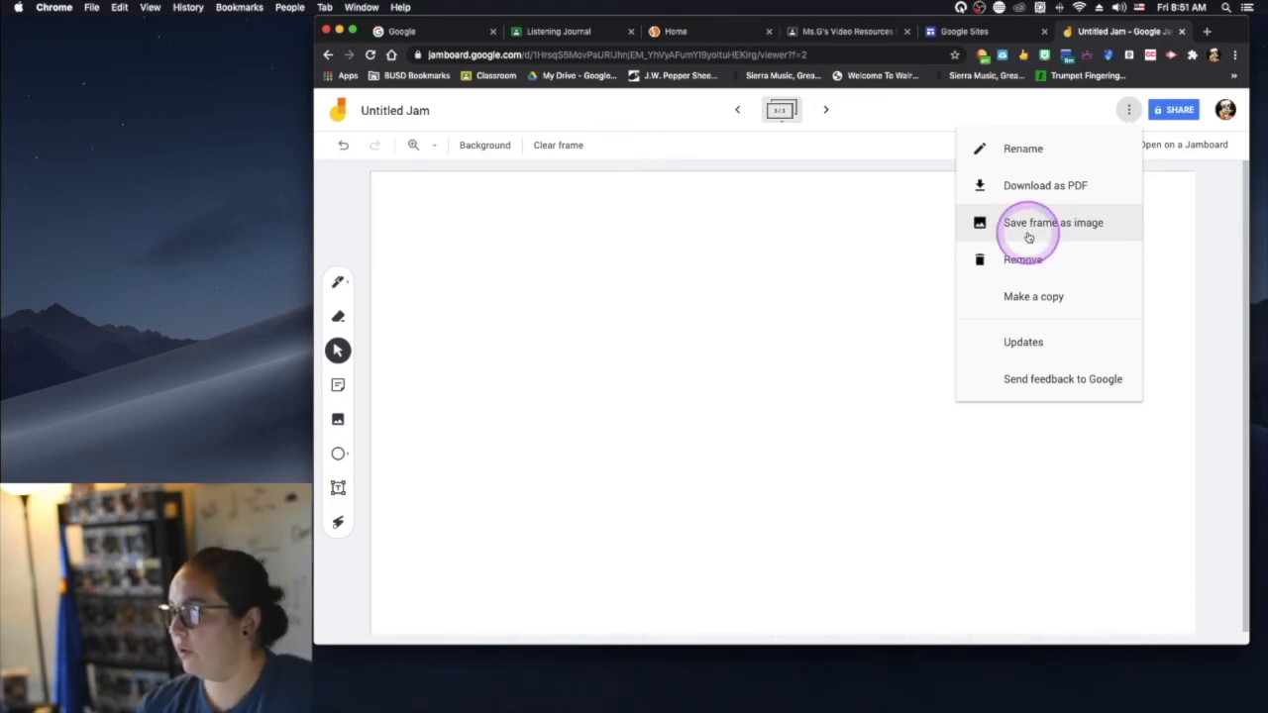
{"action": "left_click", "coordinate": [862, 286]}
Set the jam's link sharing to Barstow Unified School District and check the available access roles, keeping Viewer.
{"action": "left_click", "coordinate": [1175, 113]}
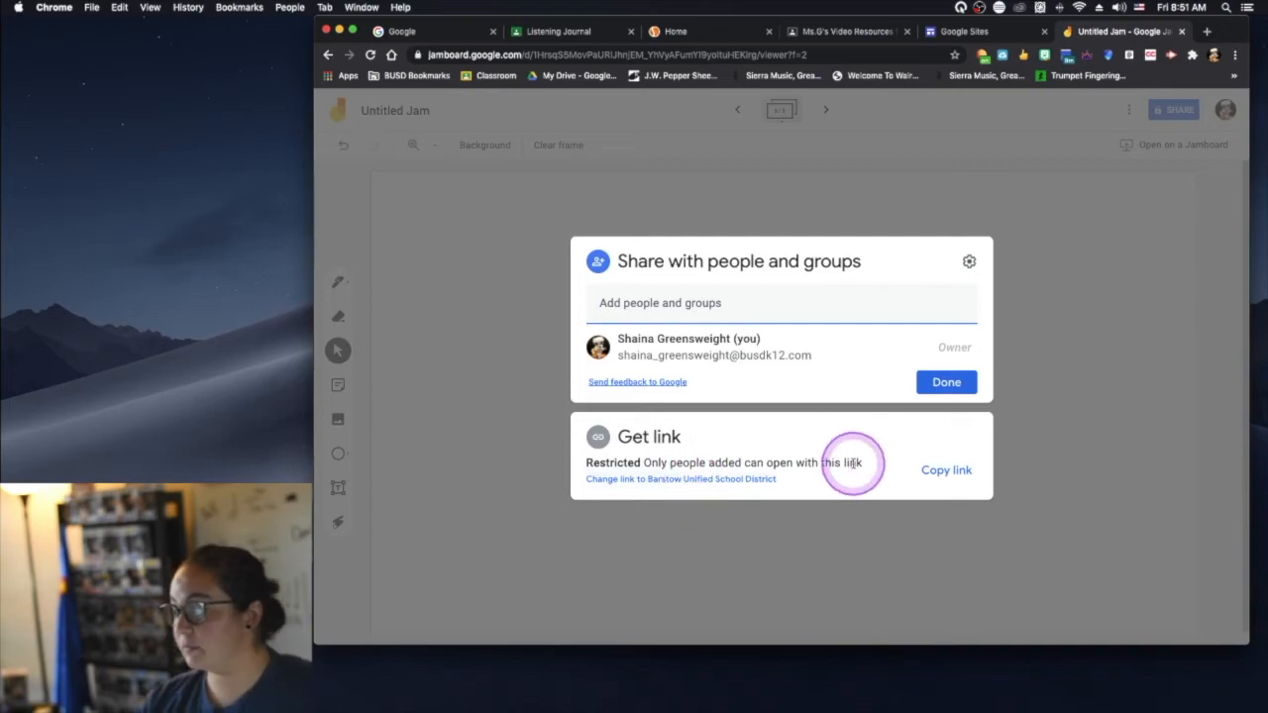
{"action": "left_click", "coordinate": [823, 469]}
{"action": "left_click", "coordinate": [662, 424]}
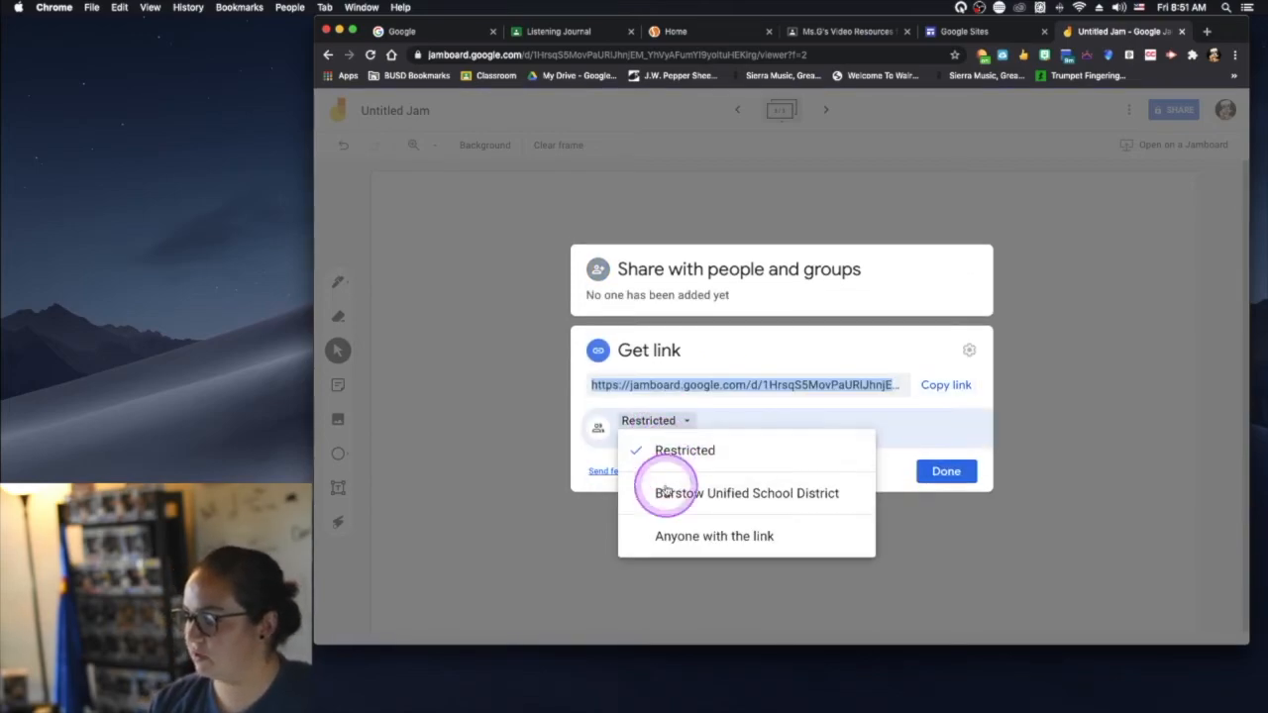
{"action": "left_click", "coordinate": [672, 492]}
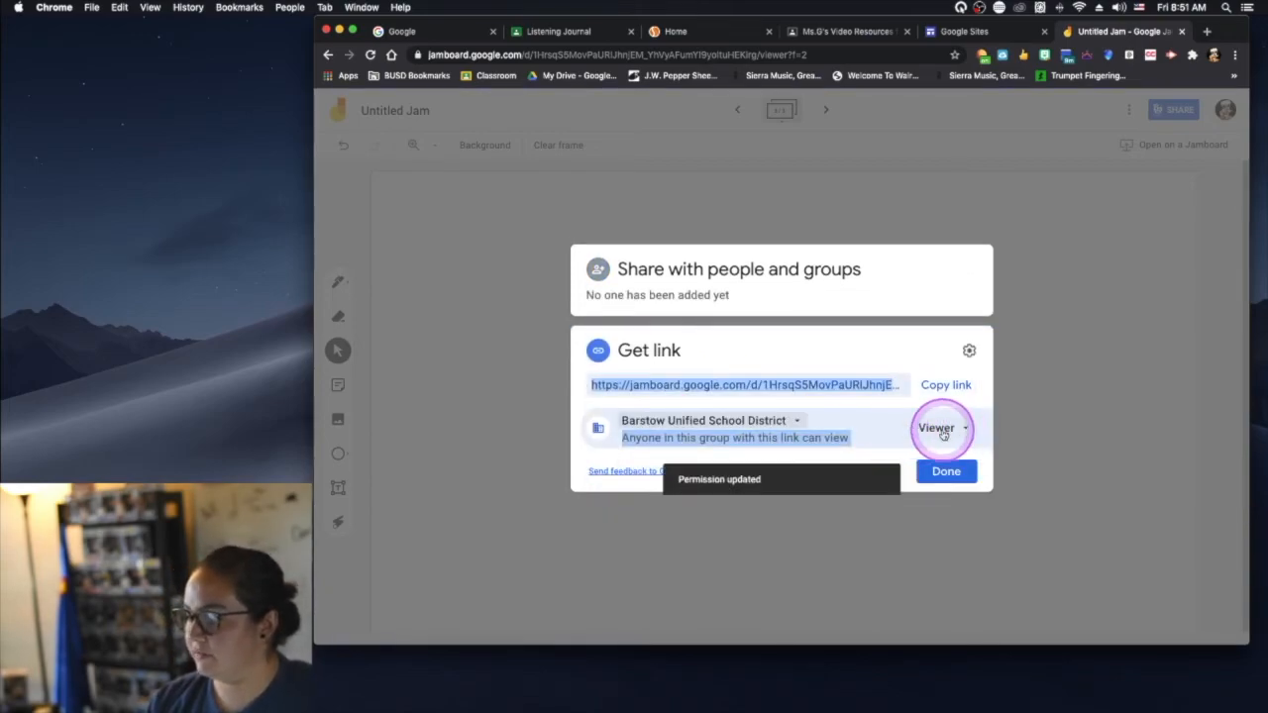
{"action": "left_click", "coordinate": [939, 430]}
{"action": "left_click", "coordinate": [1011, 391]}
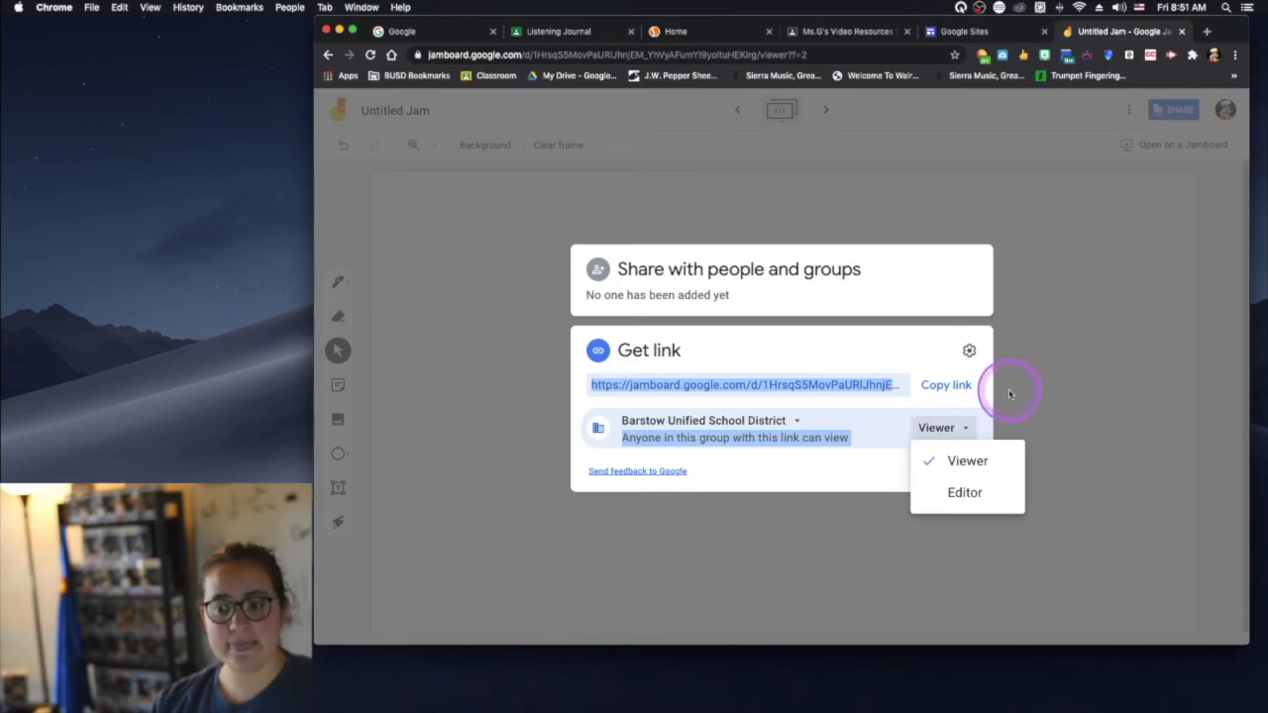
Return to the second frame with the music staves.
{"action": "left_click", "coordinate": [736, 108]}
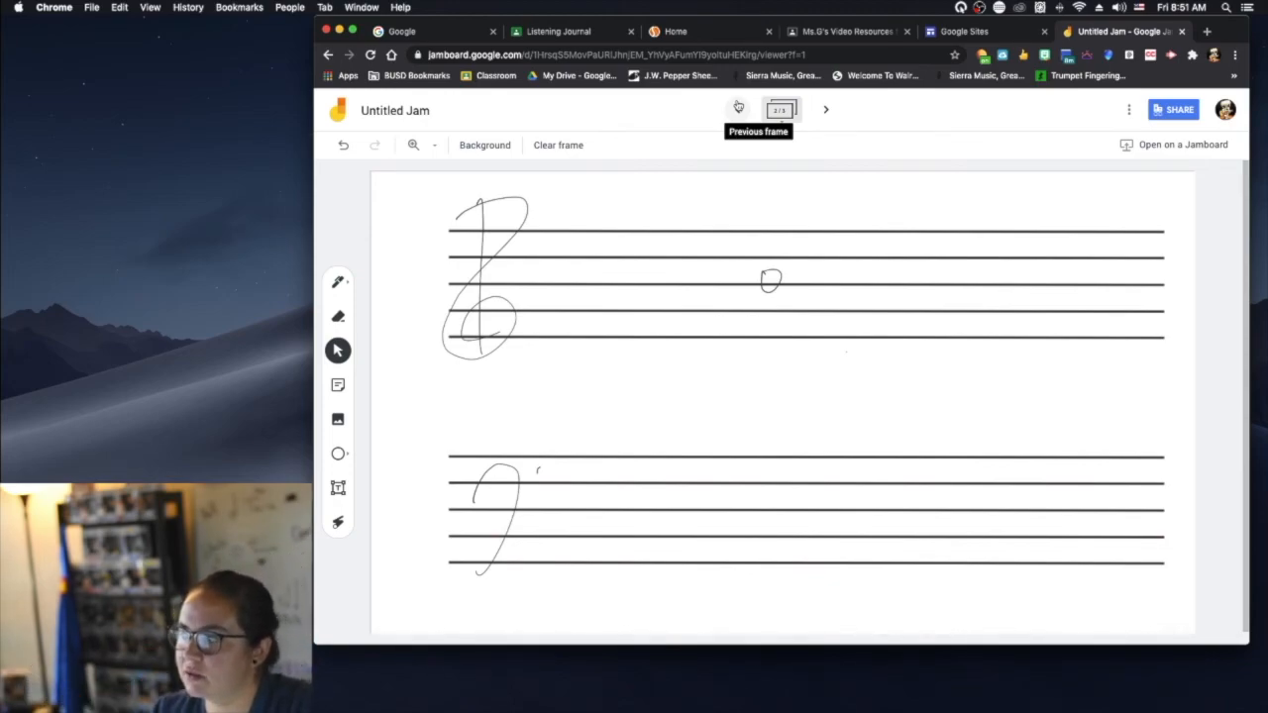
{"action": "left_click", "coordinate": [779, 137]}
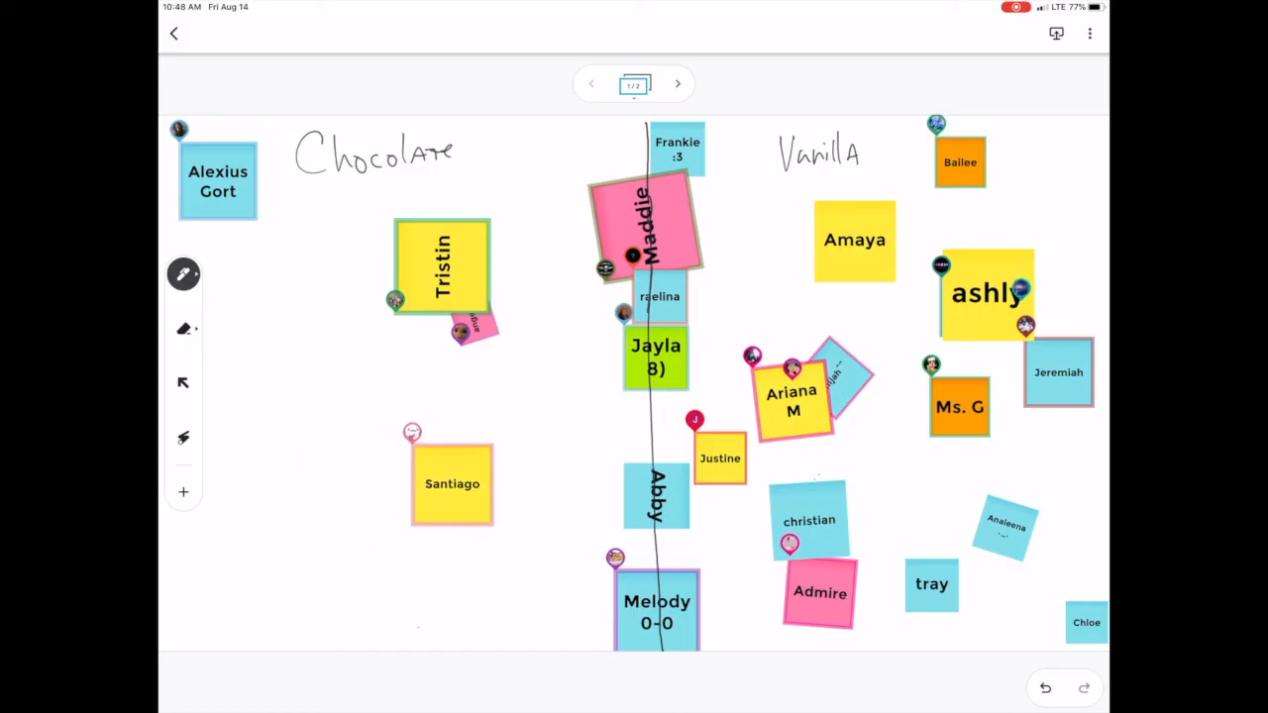
Erase the handwritten headings above both halves of the sticky-note board and write Ocean and Pool in their place.
{"action": "left_click_drag", "start_coordinate": [299, 154], "coordinate": [456, 151]}
{"action": "left_click_drag", "start_coordinate": [779, 154], "coordinate": [860, 154]}
{"action": "left_click", "coordinate": [183, 274]}
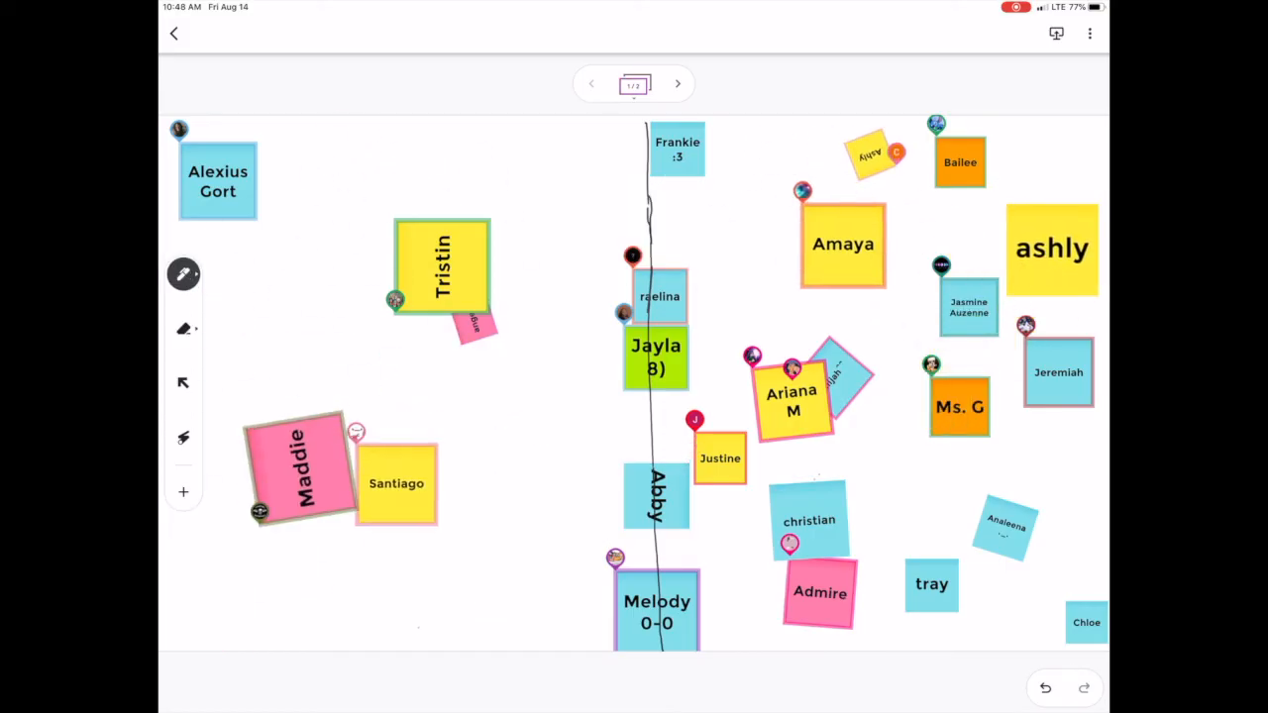
{"action": "left_click_drag", "start_coordinate": [349, 136], "coordinate": [442, 156]}
{"action": "left_click_drag", "start_coordinate": [762, 139], "coordinate": [819, 152]}
Erase the stray pen line running across the Ocean half of the board.
{"action": "left_click", "coordinate": [184, 329]}
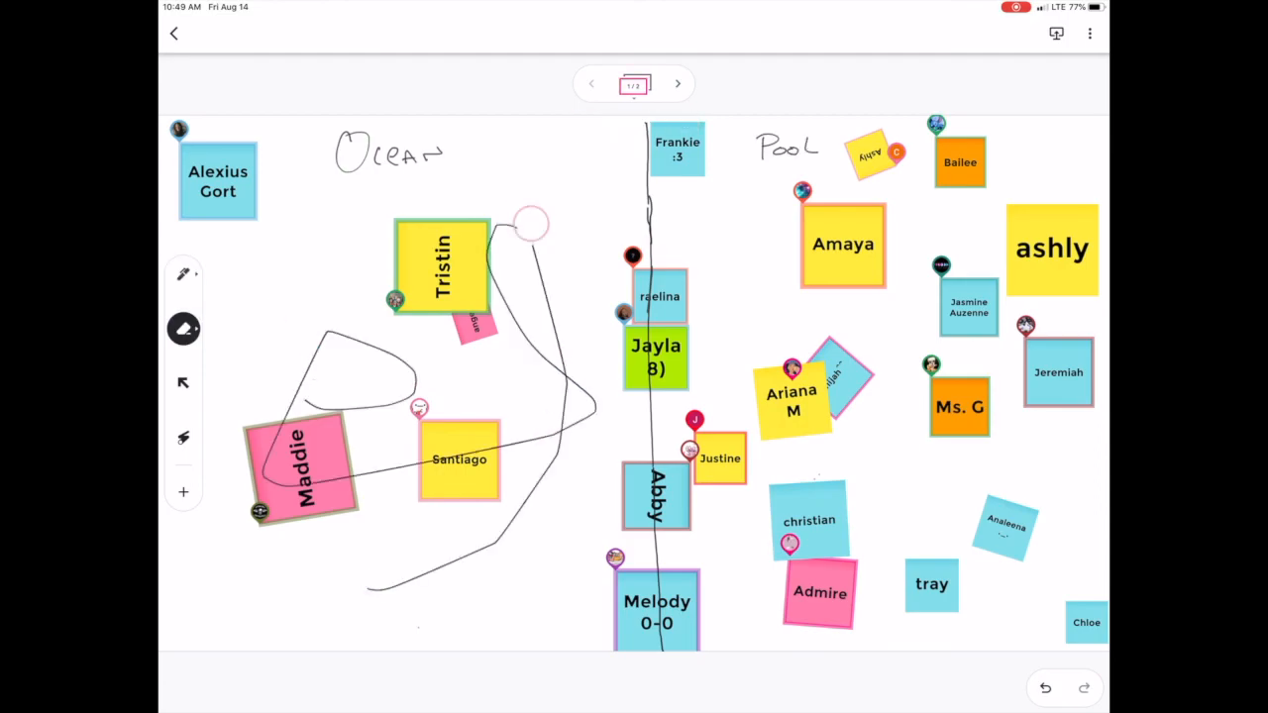
{"action": "left_click_drag", "start_coordinate": [516, 237], "coordinate": [368, 591]}
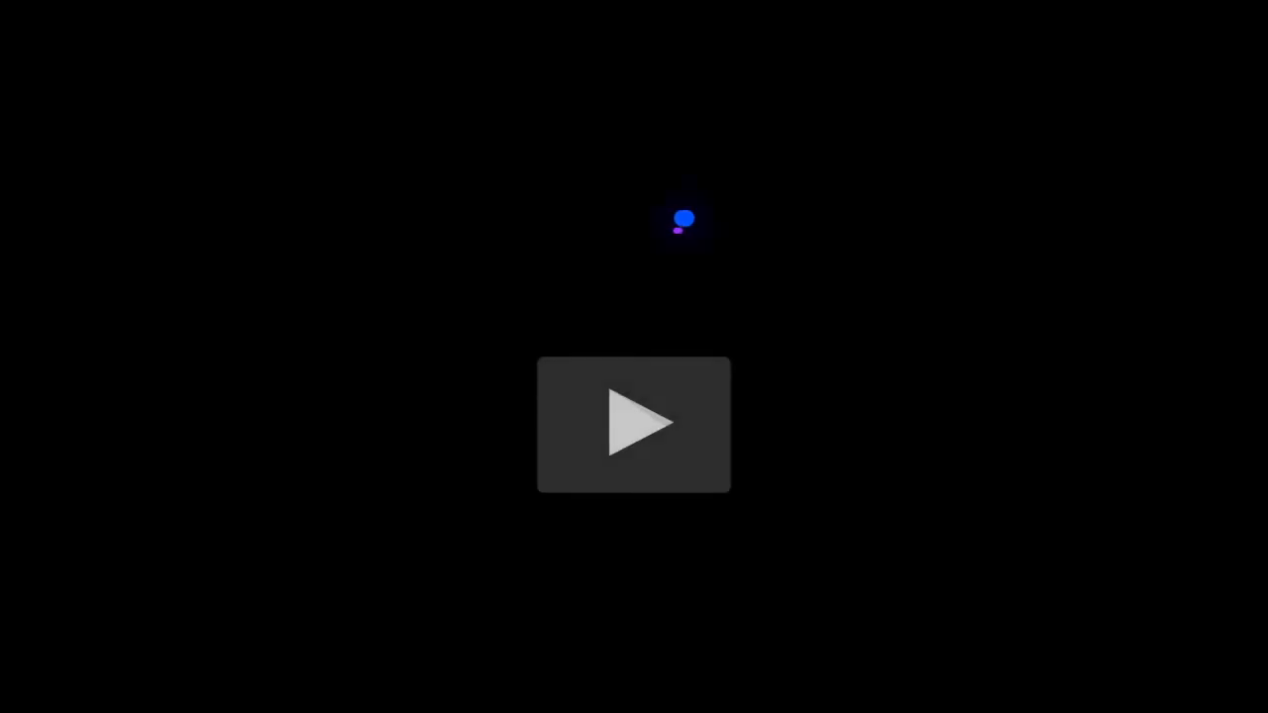